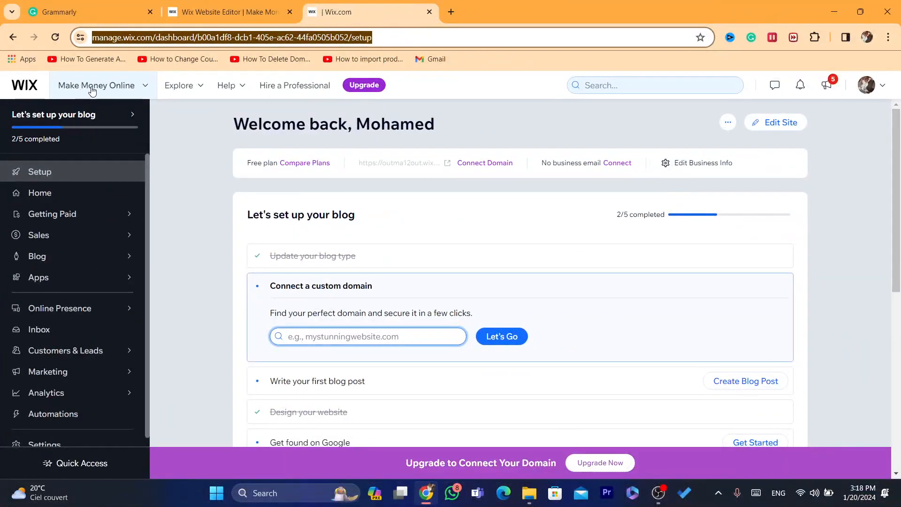
- Go to the list of all sites and select the "Make Money Online" site to manage
{"action": "left_click", "coordinate": [99, 87]}
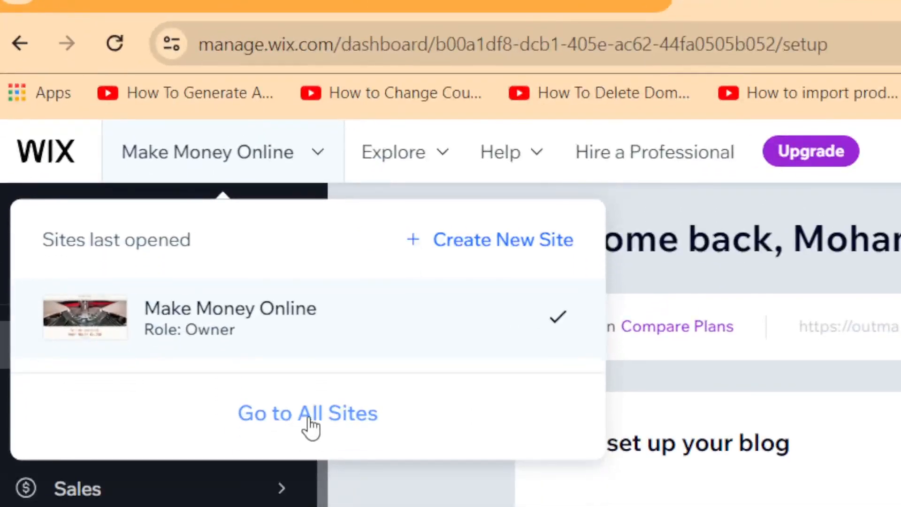
{"action": "left_click", "coordinate": [329, 428]}
{"action": "left_click", "coordinate": [775, 45]}
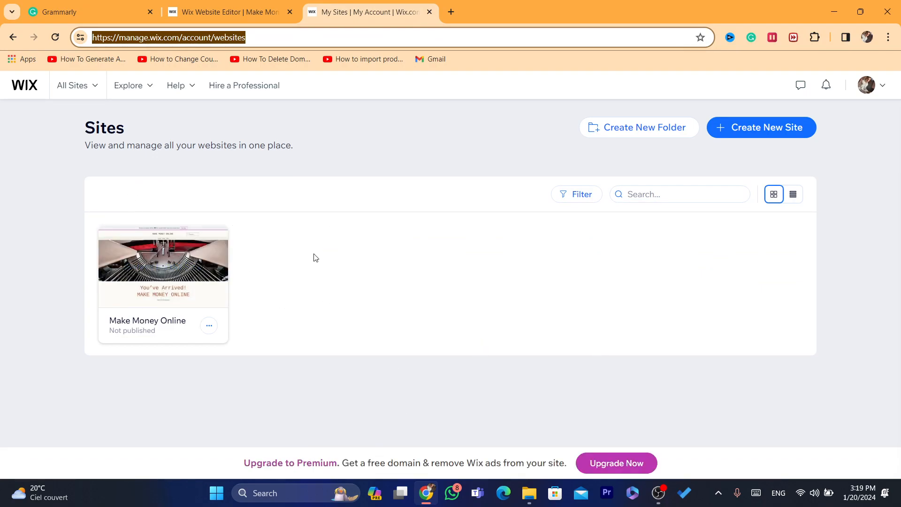
{"action": "mouse_move", "coordinate": [136, 277]}
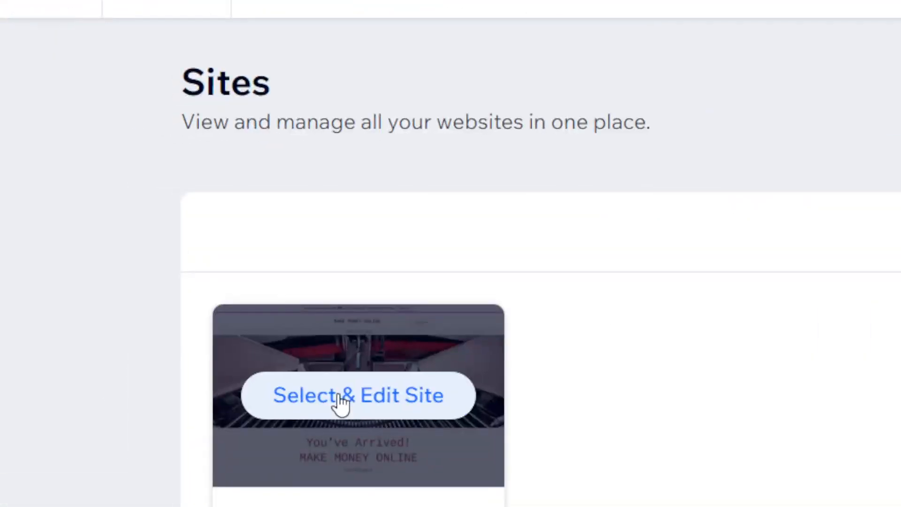
{"action": "left_click", "coordinate": [338, 403]}
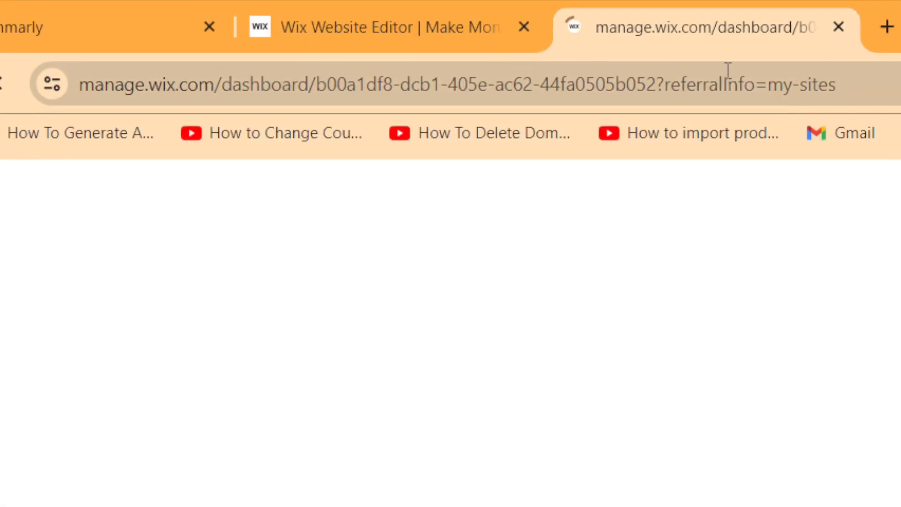
- Open the "Make Money Online" site in the website editor
{"action": "left_click", "coordinate": [726, 52]}
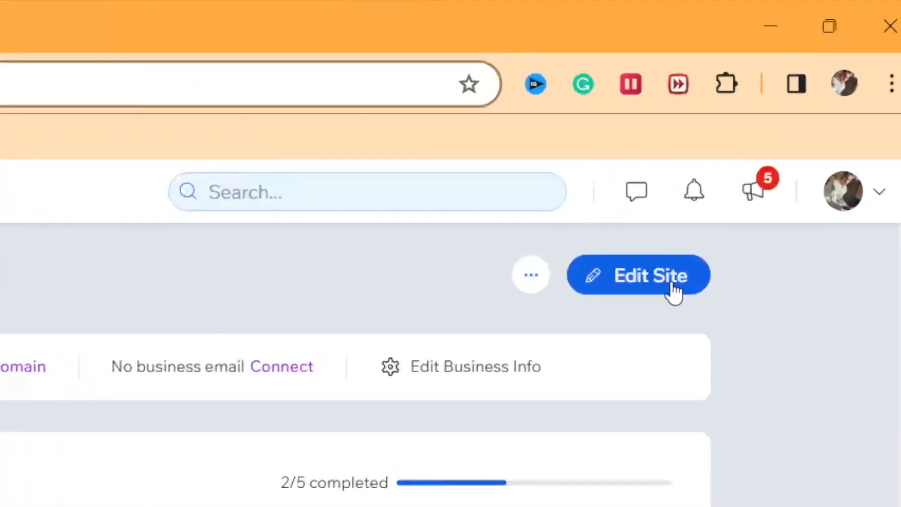
{"action": "left_click", "coordinate": [674, 292]}
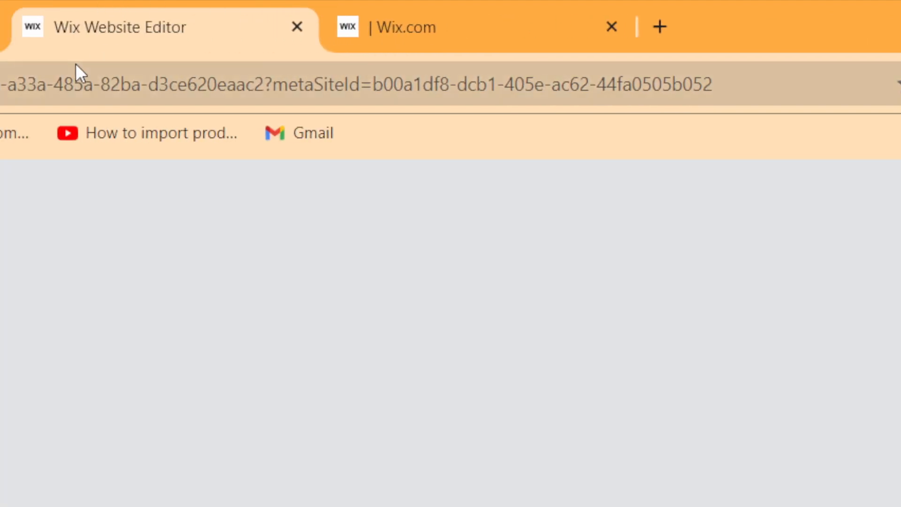
{"action": "left_click", "coordinate": [75, 67]}
{"action": "left_click", "coordinate": [180, 82]}
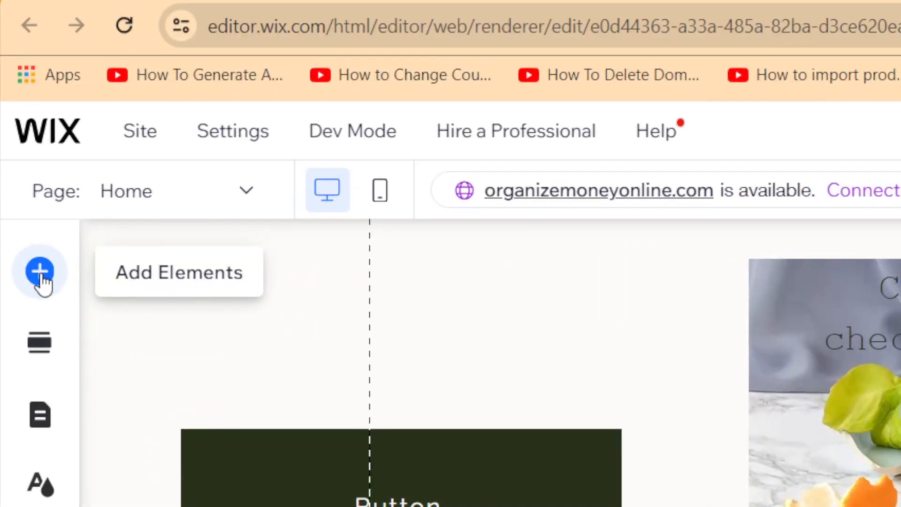
- Search the editor for "store" and add the Wix Stores app to the site
{"action": "left_click", "coordinate": [40, 277]}
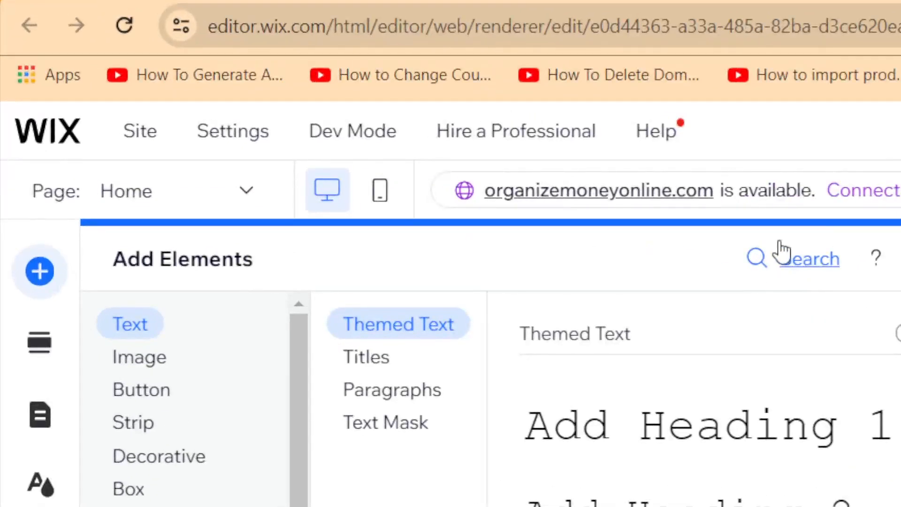
{"action": "left_click", "coordinate": [780, 243]}
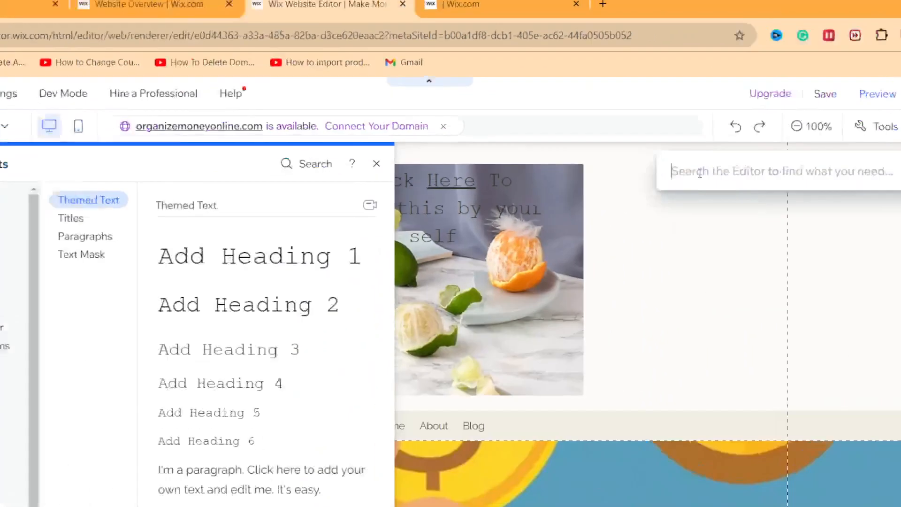
{"action": "type", "text": "sto"}
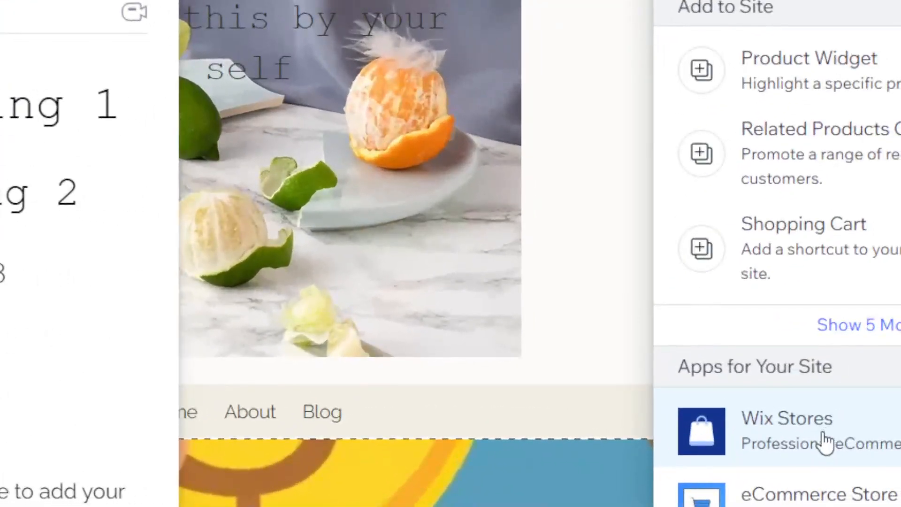
{"action": "mouse_move", "coordinate": [841, 354]}
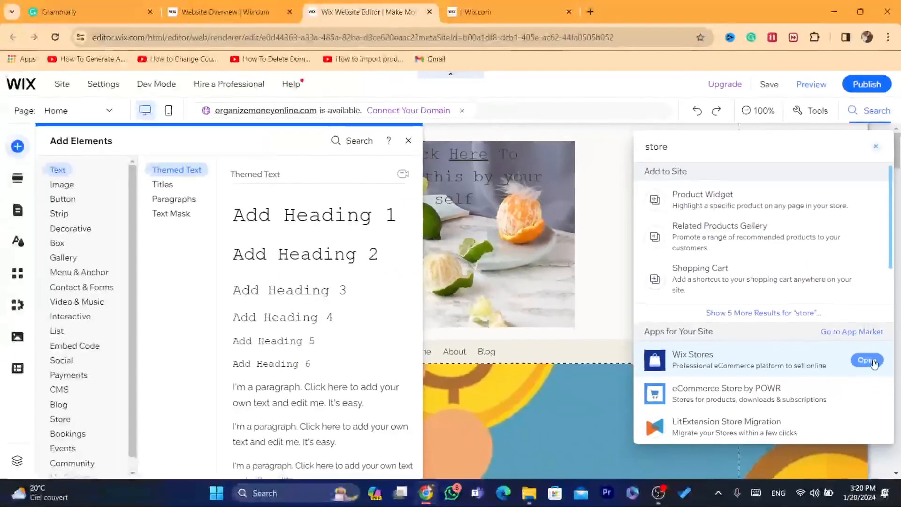
{"action": "left_click", "coordinate": [825, 424]}
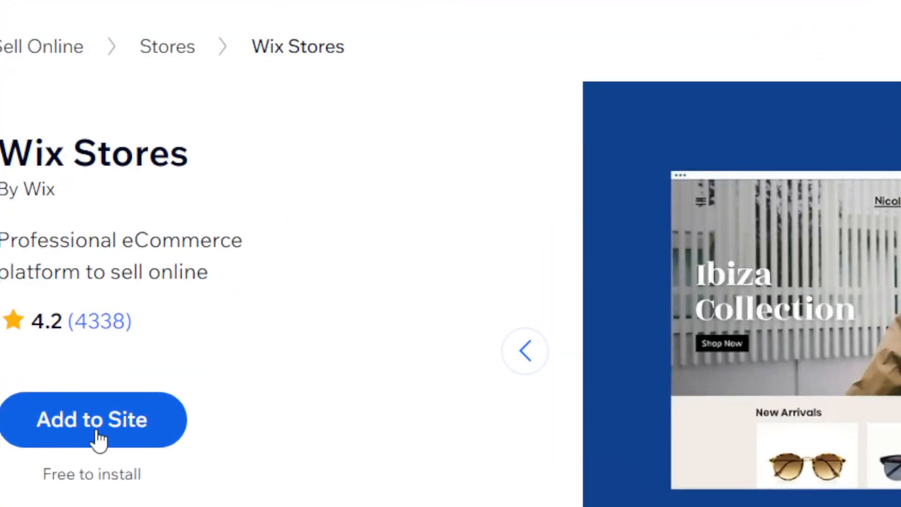
{"action": "left_click", "coordinate": [98, 440]}
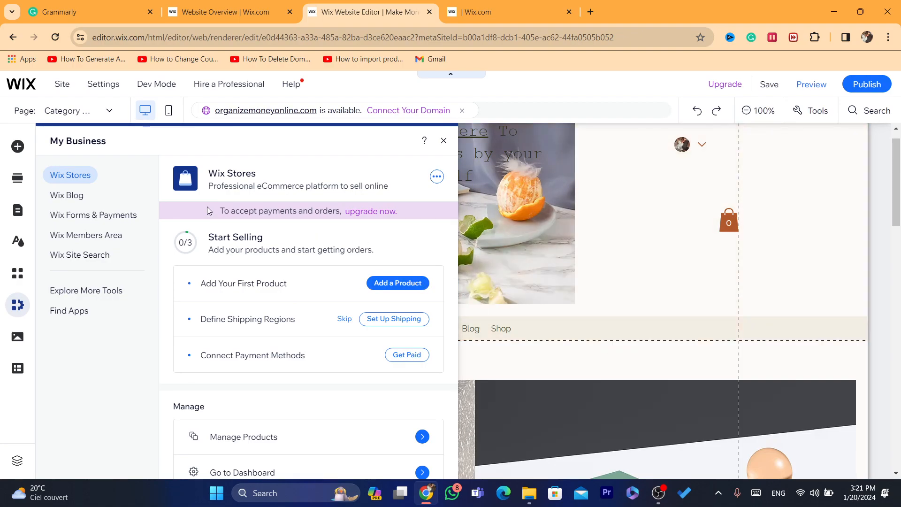
- Close the Wix Stores setup panel and view the product gallery on the category page
{"action": "left_click_drag", "start_coordinate": [897, 202], "coordinate": [899, 316]}
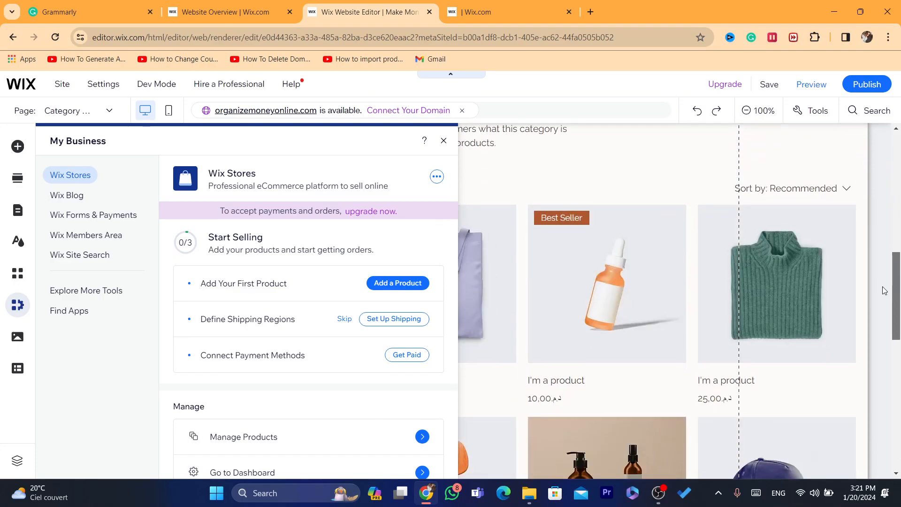
{"action": "left_click", "coordinate": [444, 140]}
{"action": "mouse_move", "coordinate": [900, 296]}
{"action": "left_mouse_down"}
{"action": "mouse_move", "coordinate": [897, 342]}
{"action": "mouse_move", "coordinate": [896, 286]}
{"action": "mouse_move", "coordinate": [899, 436]}
{"action": "mouse_move", "coordinate": [897, 299]}
{"action": "left_mouse_up"}
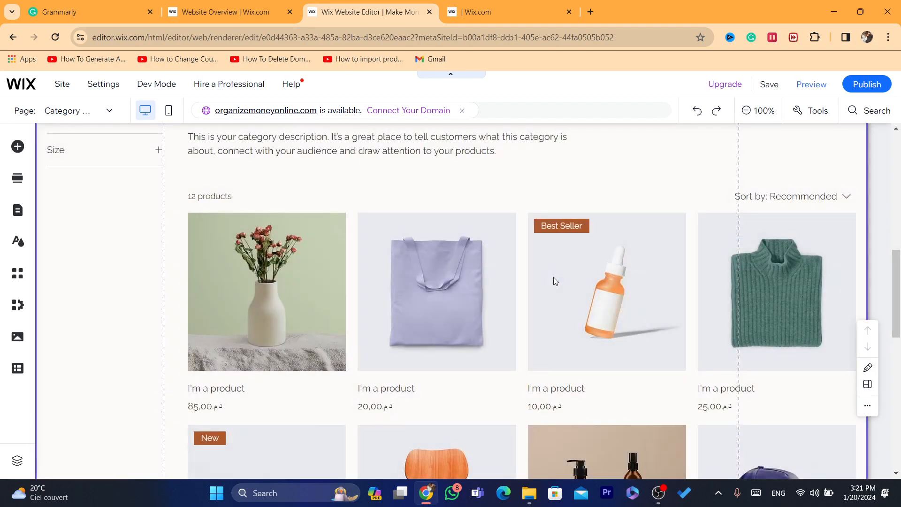
- Open product management for the product gallery on the category page
{"action": "left_click", "coordinate": [468, 278]}
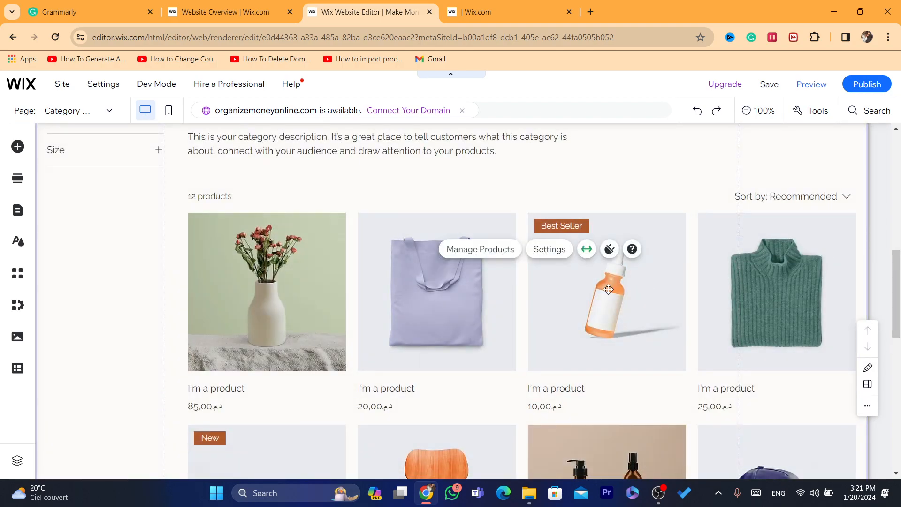
{"action": "left_click", "coordinate": [583, 326]}
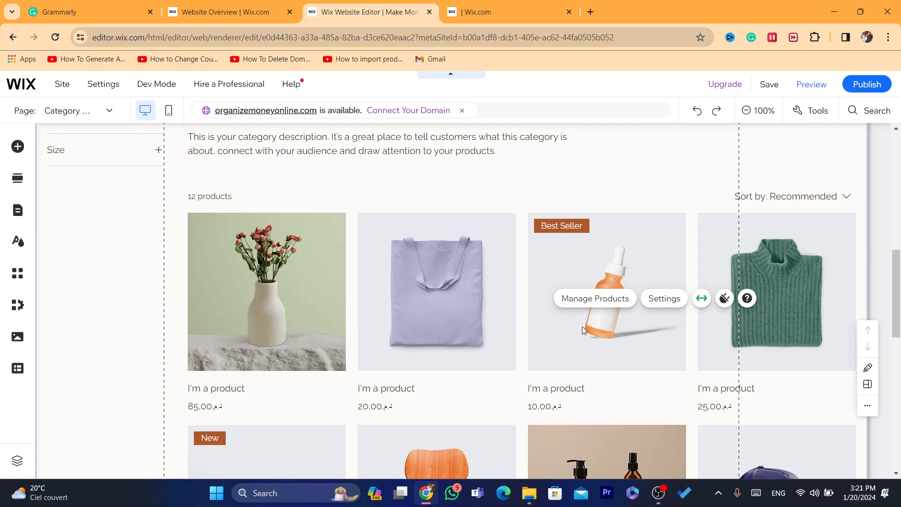
{"action": "double_click", "coordinate": [582, 325]}
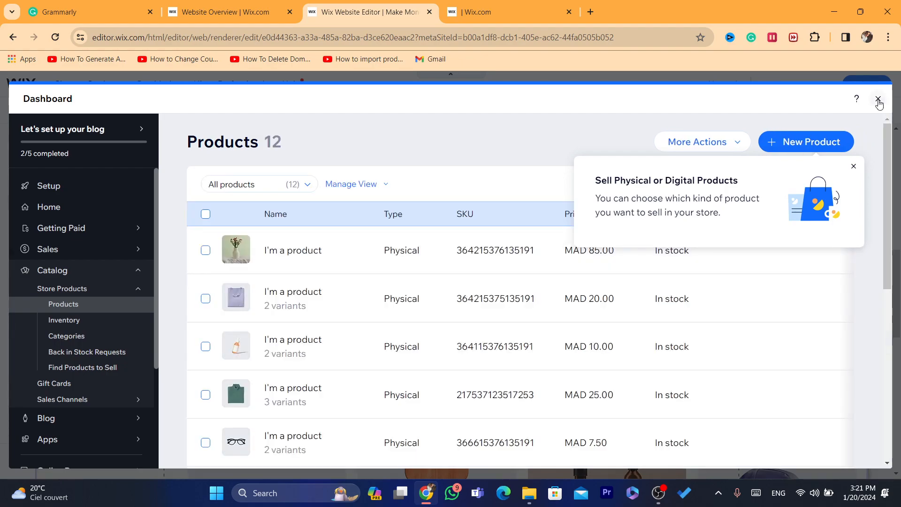
{"action": "left_click", "coordinate": [879, 100]}
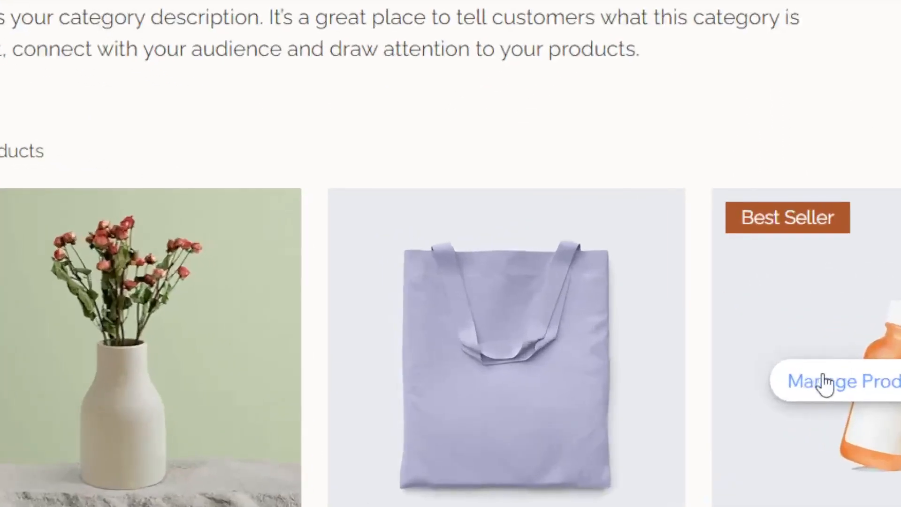
{"action": "left_click", "coordinate": [565, 301]}
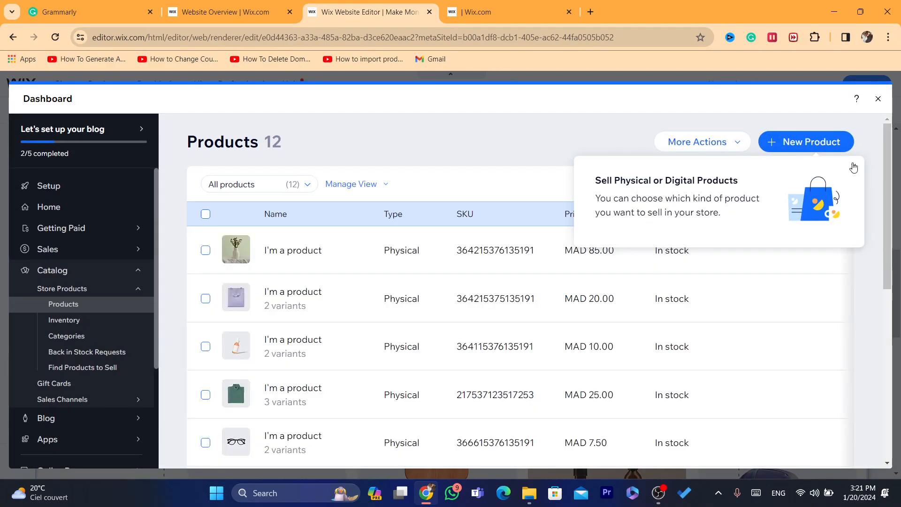
- Dismiss the product type tip, then select all the sample products and delete them from the store
{"action": "left_click", "coordinate": [854, 167]}
{"action": "left_click", "coordinate": [206, 214]}
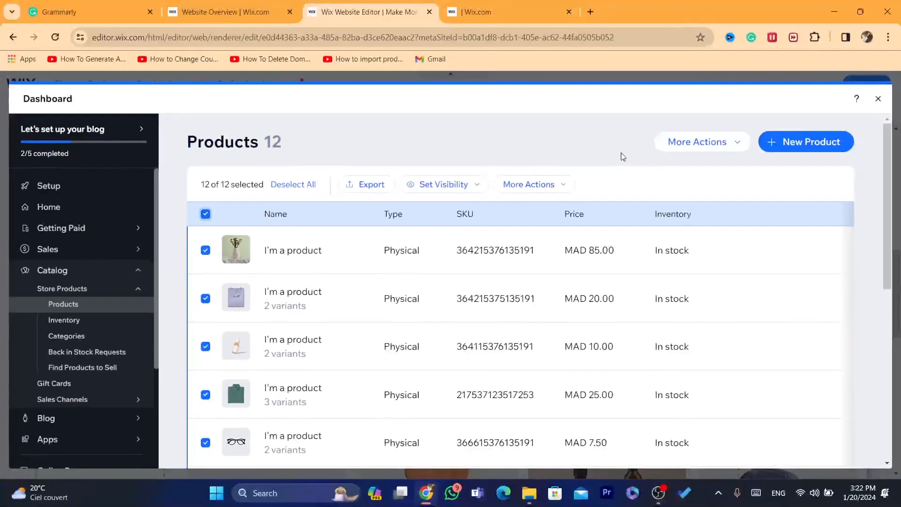
{"action": "left_click", "coordinate": [728, 149]}
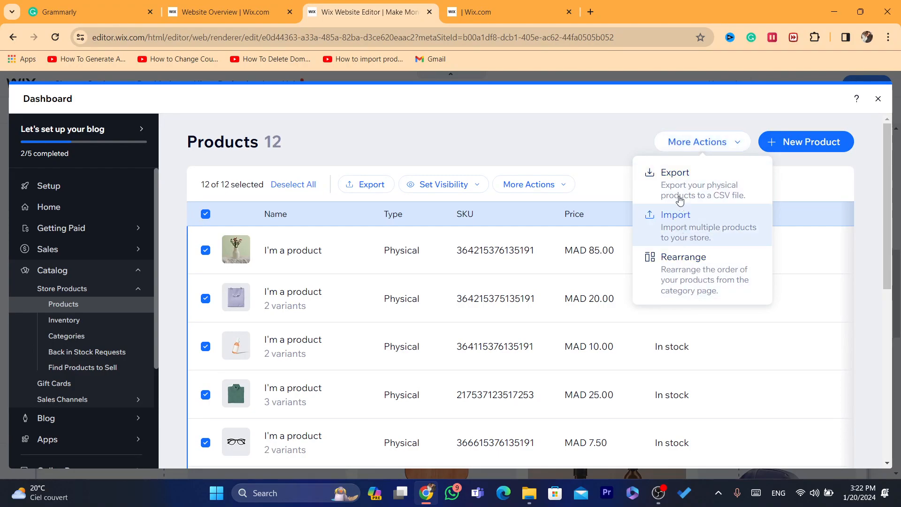
{"action": "left_click", "coordinate": [566, 127]}
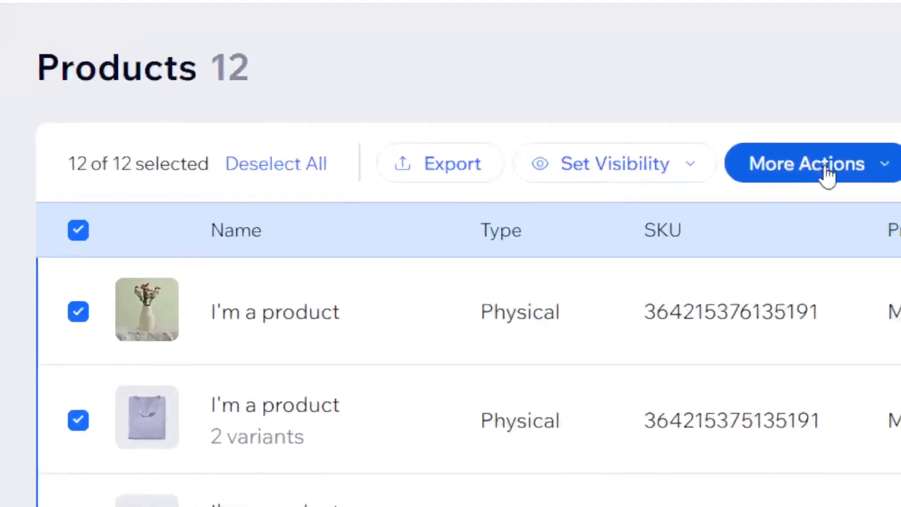
{"action": "left_click", "coordinate": [826, 173]}
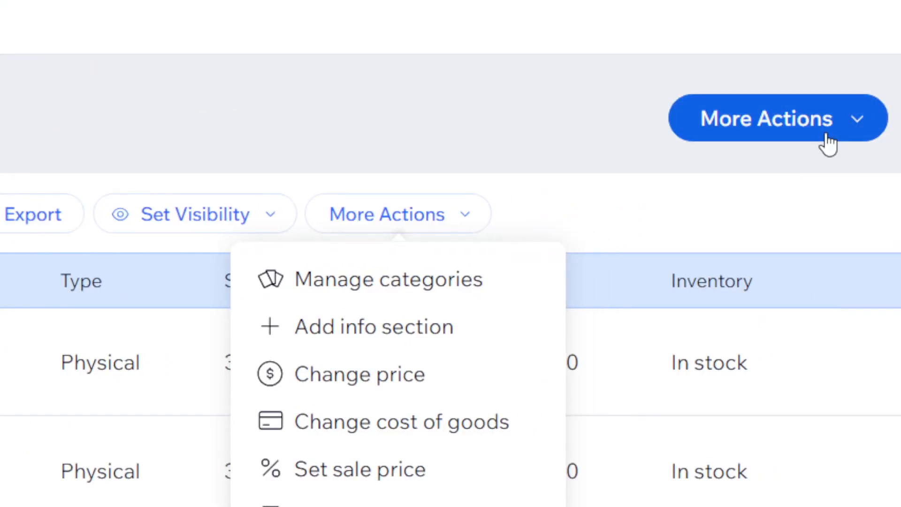
{"action": "left_click", "coordinate": [382, 223]}
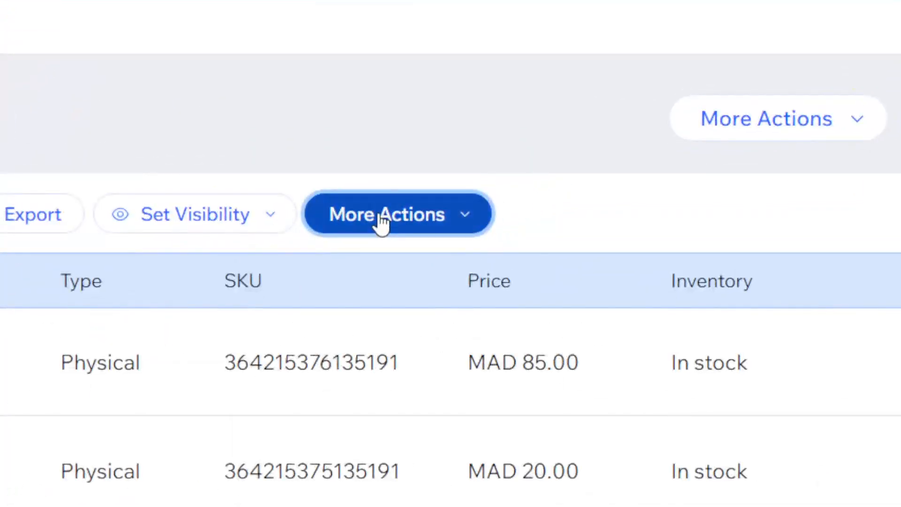
{"action": "left_click", "coordinate": [442, 206]}
{"action": "left_click", "coordinate": [327, 402]}
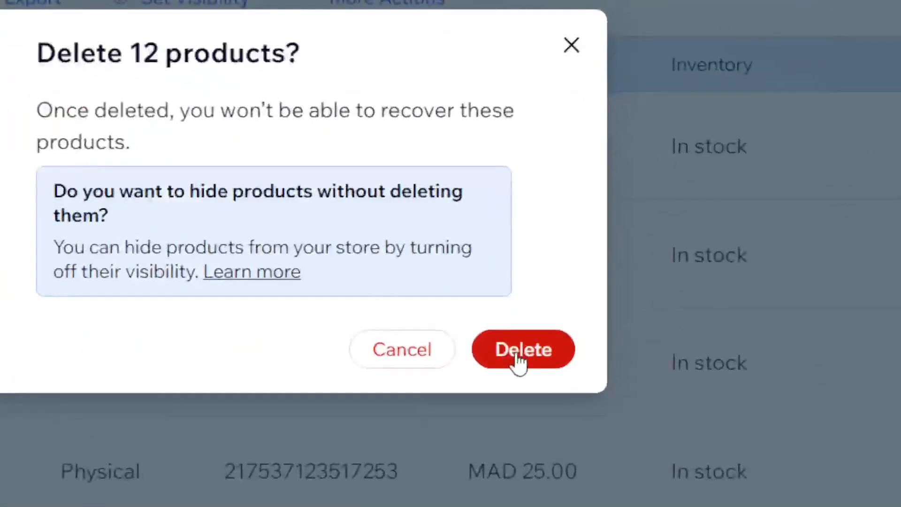
{"action": "left_click", "coordinate": [517, 356]}
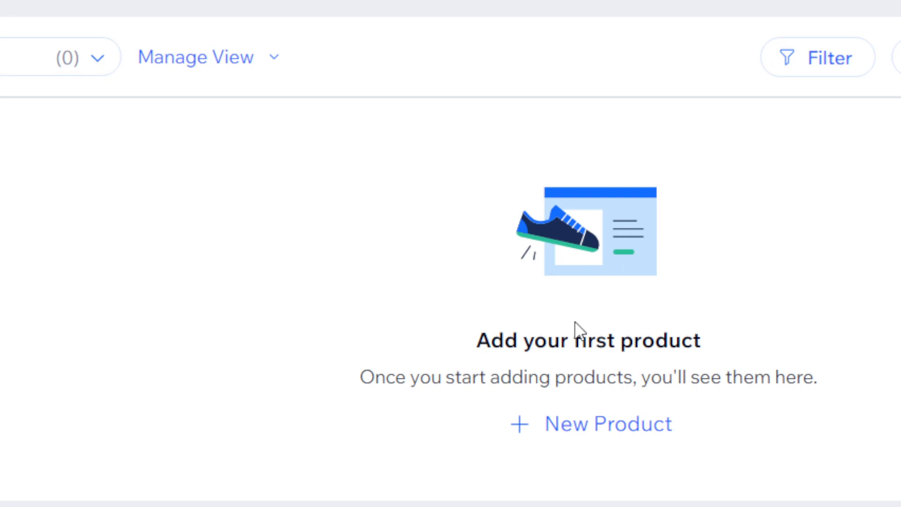
- Start a new physical product in the empty store catalog, leaving its images unset
{"action": "left_click_drag", "start_coordinate": [471, 328], "coordinate": [837, 377]}
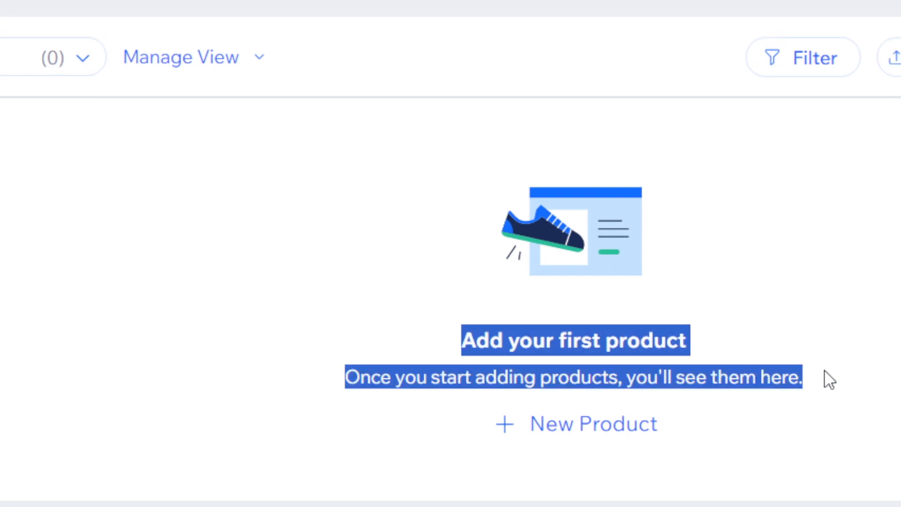
{"action": "left_click", "coordinate": [836, 377]}
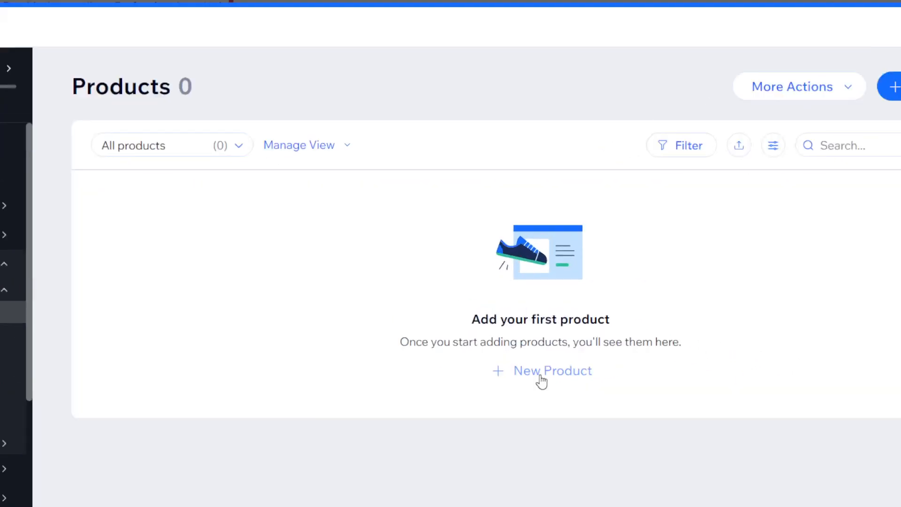
{"action": "left_click", "coordinate": [540, 352]}
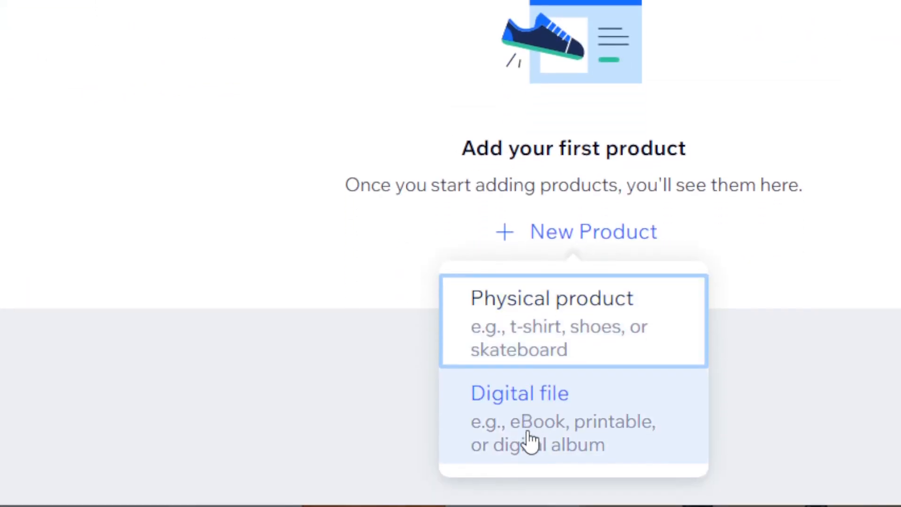
{"action": "left_click", "coordinate": [603, 326]}
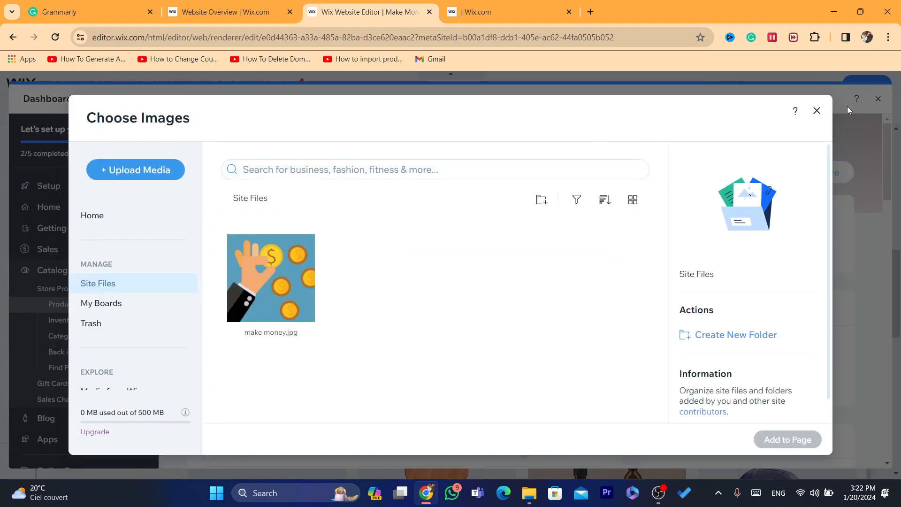
{"action": "left_click", "coordinate": [824, 113]}
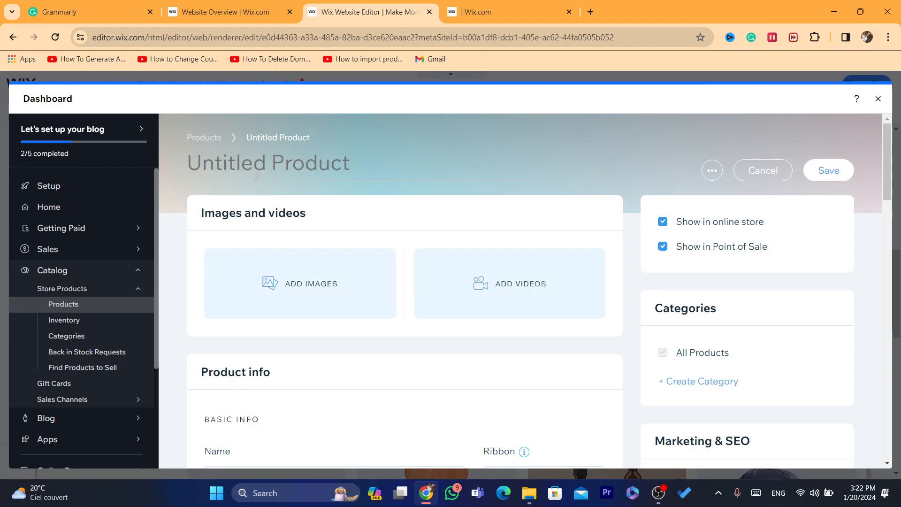
- Name the new product "makeup product for young girls"
{"action": "type", "text": "makeup"}
{"action": "type", "text": " prody"}
{"action": "type", "text": "cr"}
{"action": "key", "text": "BackSpace"}
{"action": "key", "text": "BackSpace"}
{"action": "type", "text": "ct for young girls"}
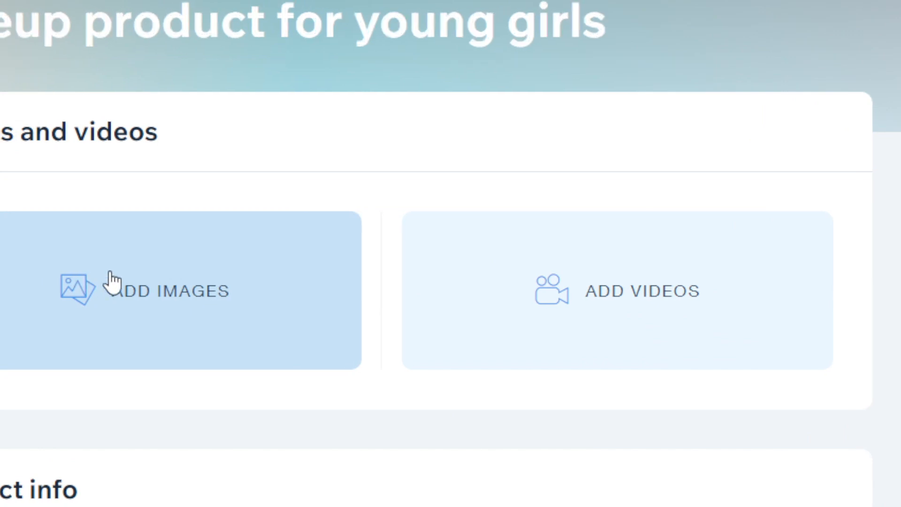
- Add the site file make money.jpg as the product's image
{"action": "left_click", "coordinate": [282, 280]}
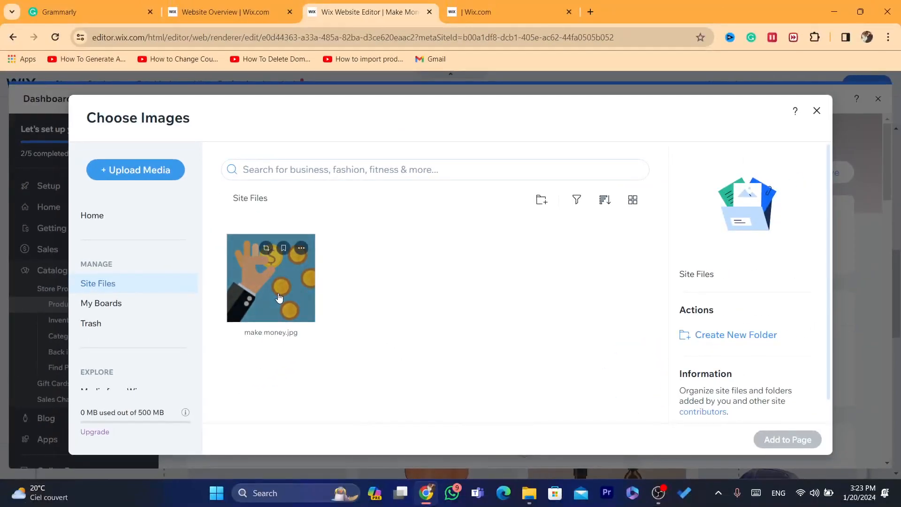
{"action": "left_click", "coordinate": [80, 249]}
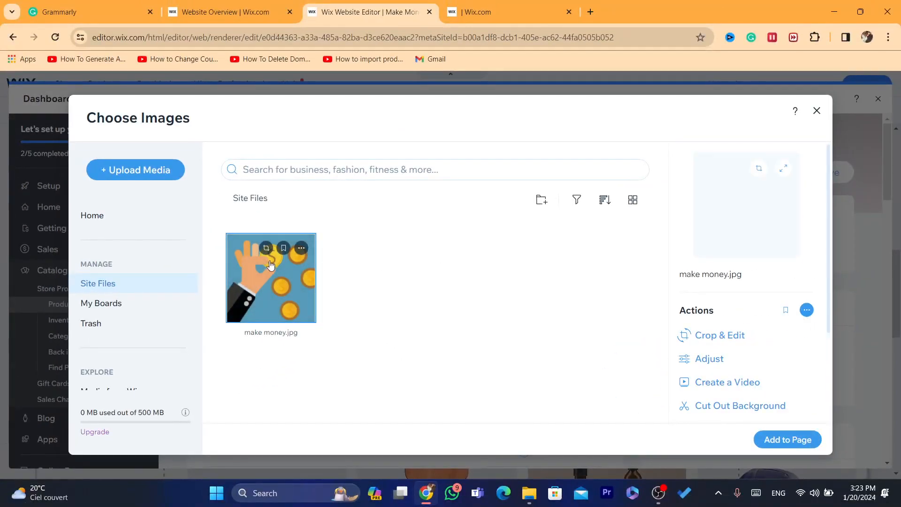
{"action": "left_click", "coordinate": [793, 440]}
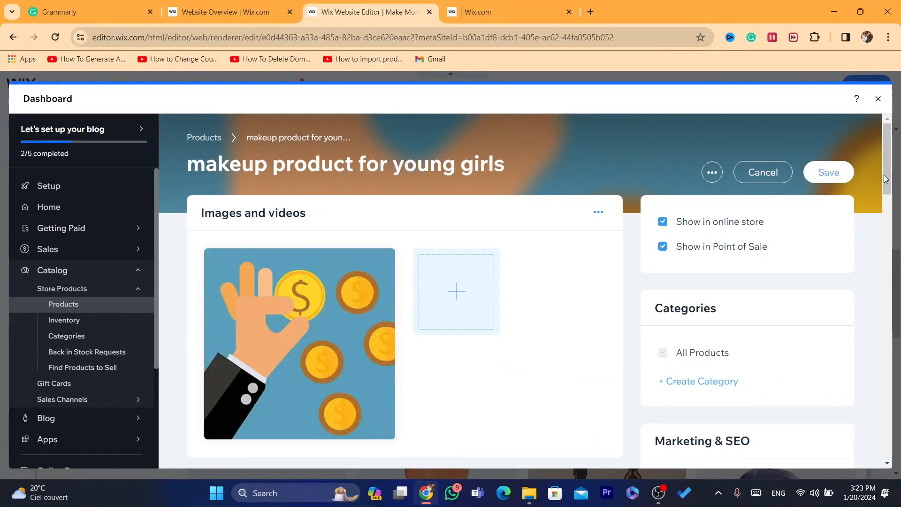
{"action": "scroll", "coordinate": [883, 175], "scroll_direction": "down", "scroll_amount": 1}
{"action": "scroll", "coordinate": [878, 148], "scroll_direction": "up", "scroll_amount": 1}
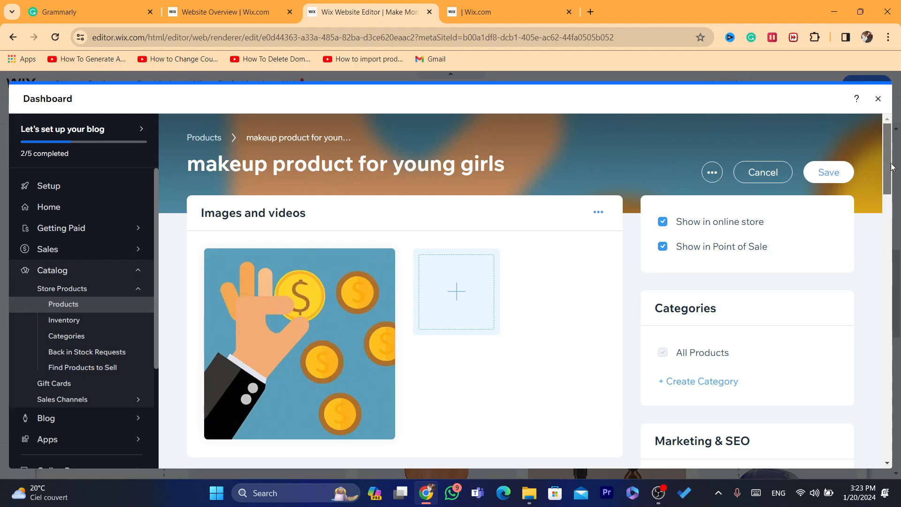
- Write a product description that starts with "this is a good proudct and" and also calls the product cheap
{"action": "scroll", "coordinate": [891, 175], "scroll_direction": "down", "scroll_amount": 1}
{"action": "scroll", "coordinate": [892, 177], "scroll_direction": "down", "scroll_amount": 6}
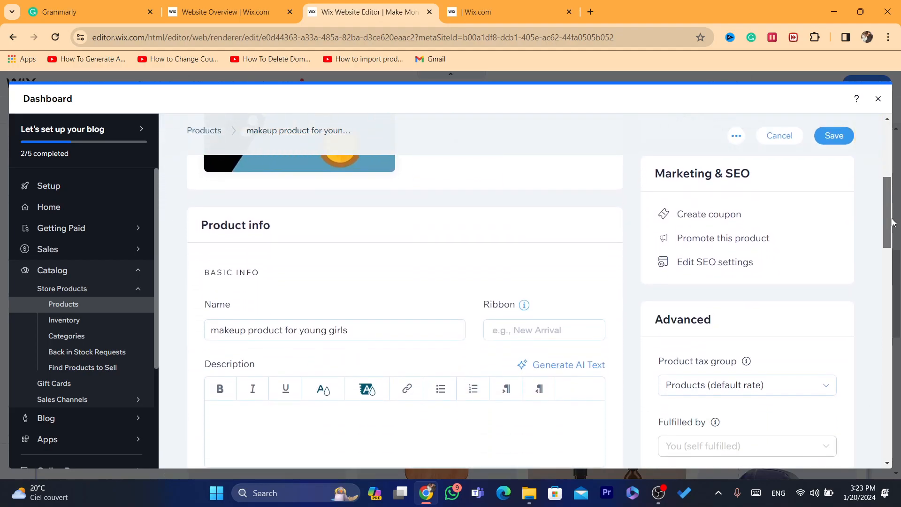
{"action": "left_click", "coordinate": [291, 255]}
{"action": "triple_click", "coordinate": [288, 255]}
{"action": "left_click", "coordinate": [344, 255]}
{"action": "double_click", "coordinate": [367, 256]}
{"action": "left_click", "coordinate": [252, 348]}
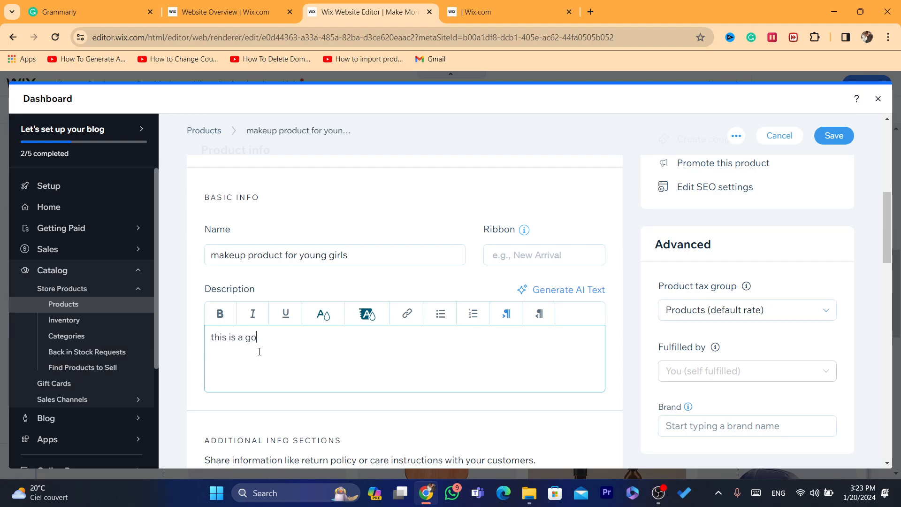
{"action": "type", "text": "oudc"}
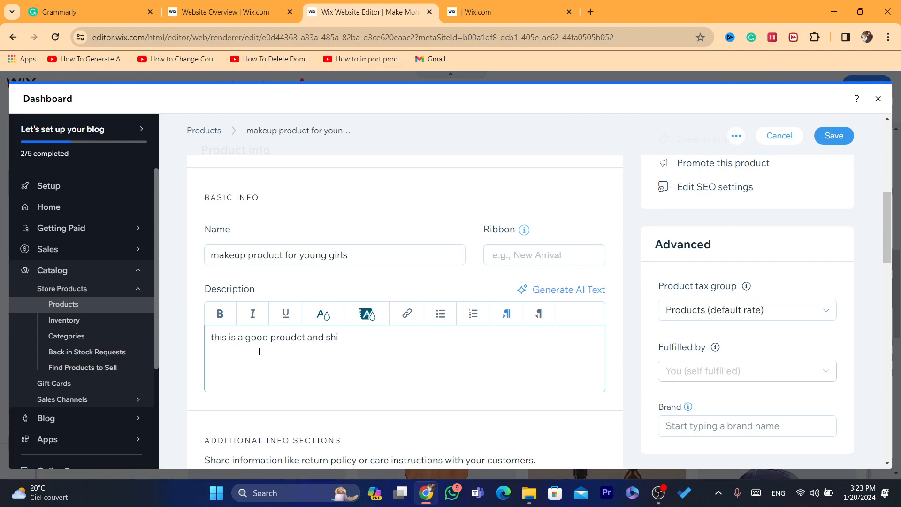
{"action": "type", "text": "t and cheap"}
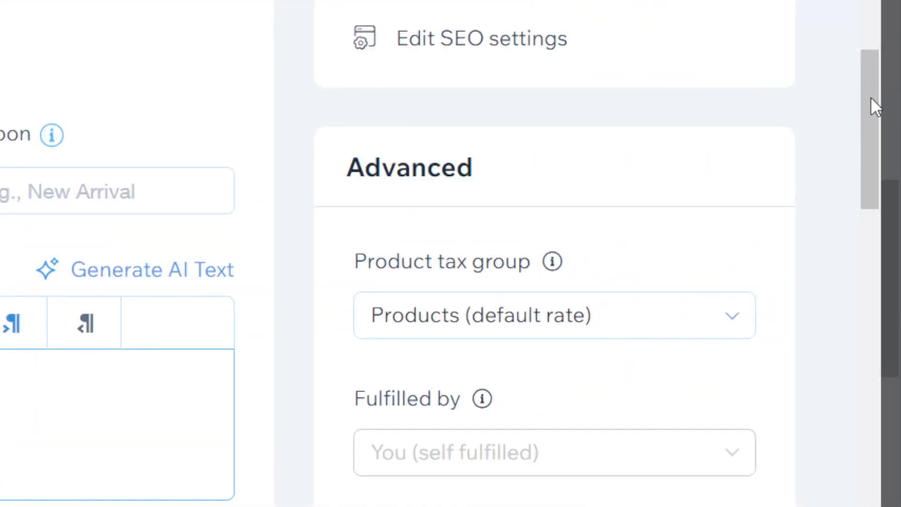
- Set the product's price to 200 in the pricing section
{"action": "left_click_drag", "start_coordinate": [871, 97], "coordinate": [880, 407]}
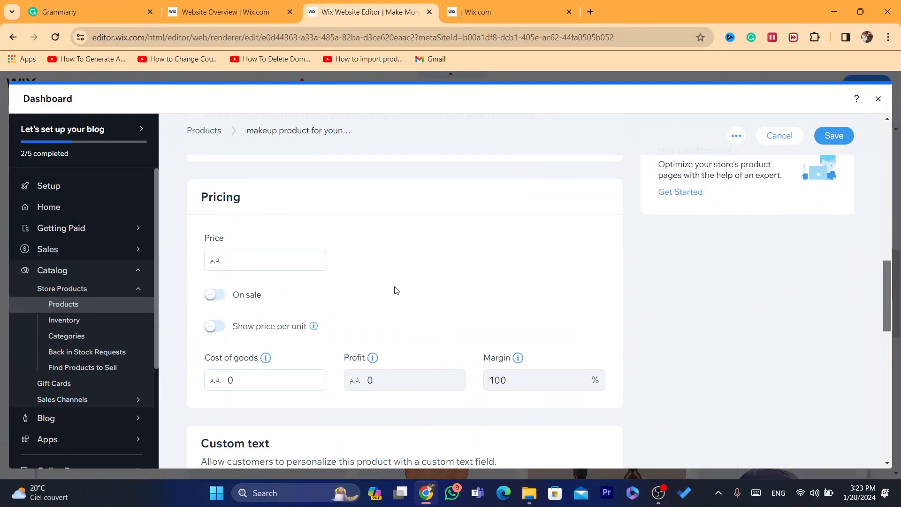
{"action": "left_click", "coordinate": [255, 261]}
{"action": "type", "text": "200"}
{"action": "left_click", "coordinate": [338, 259]}
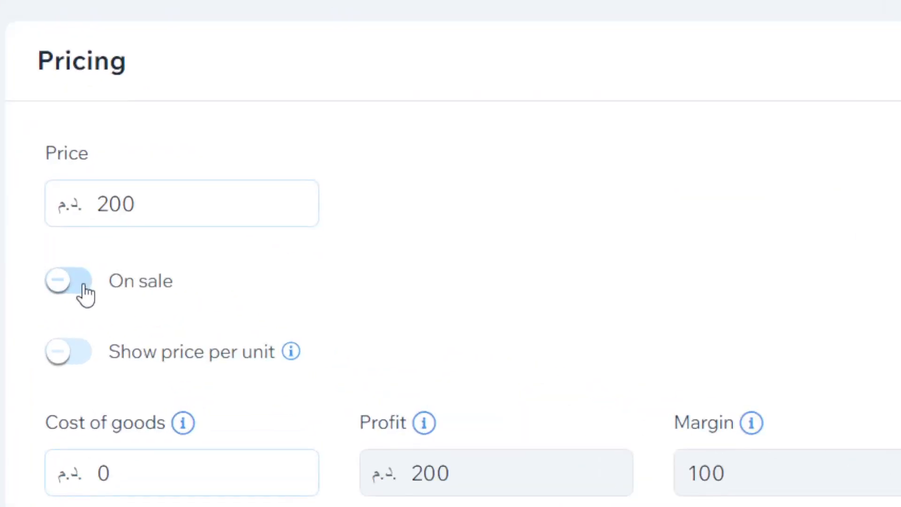
{"action": "left_click", "coordinate": [221, 295]}
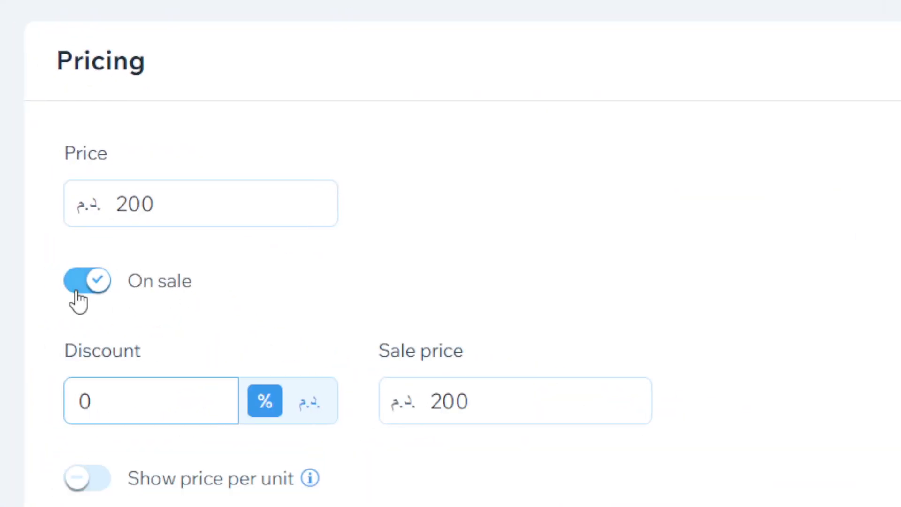
{"action": "double_click", "coordinate": [100, 392]}
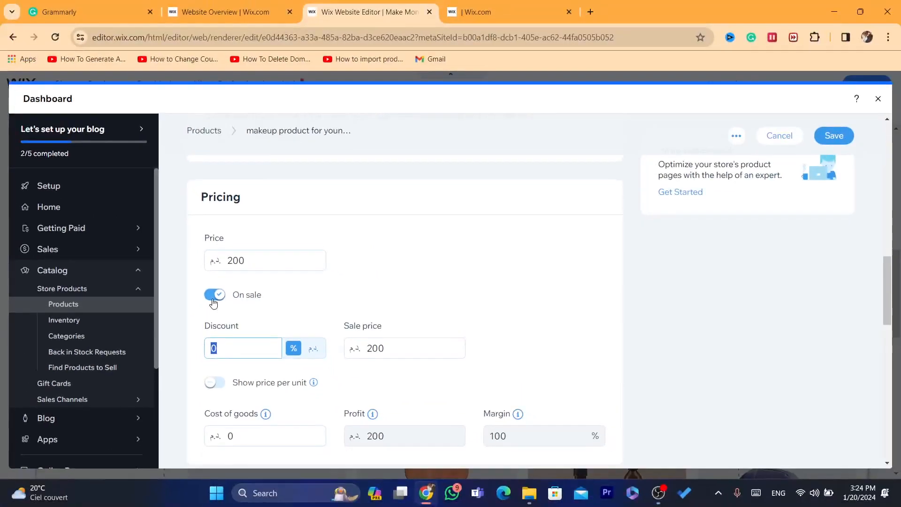
{"action": "left_click", "coordinate": [85, 300]}
{"action": "left_click", "coordinate": [214, 297]}
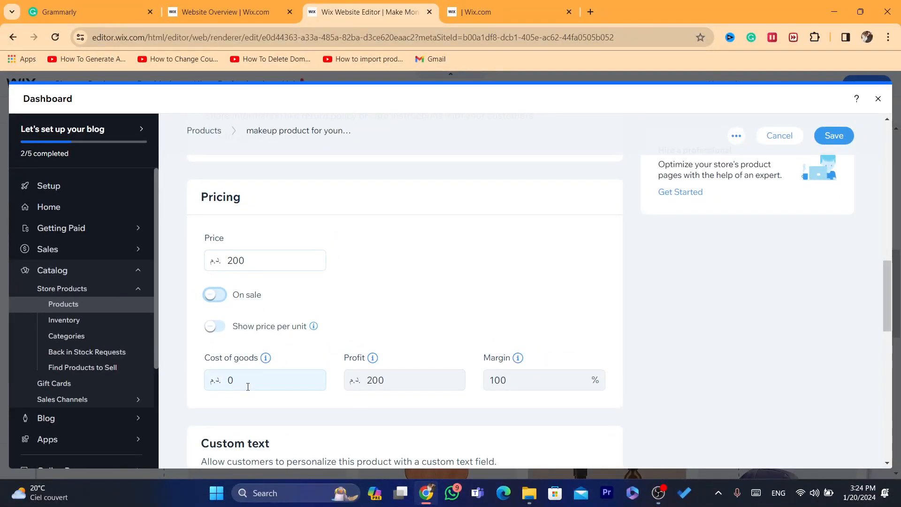
- Set the product's cost of goods to 150
{"action": "double_click", "coordinate": [248, 386]}
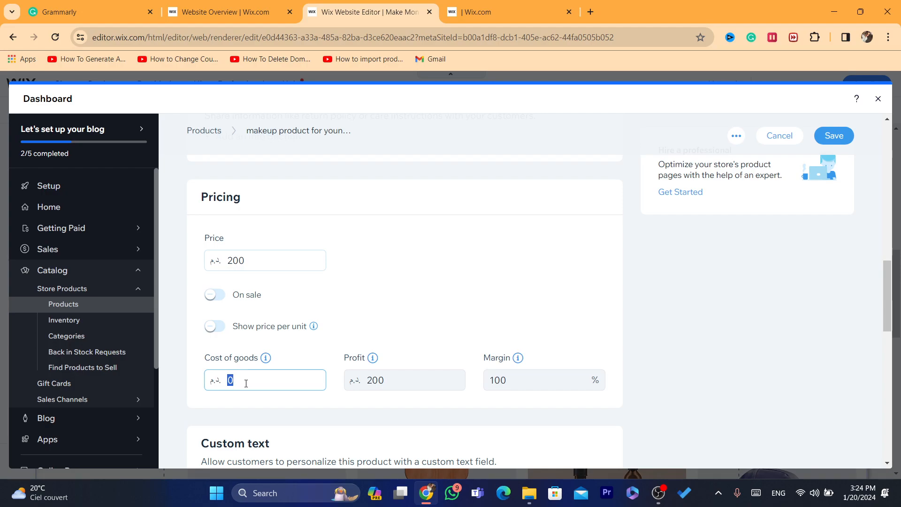
{"action": "type", "text": "150"}
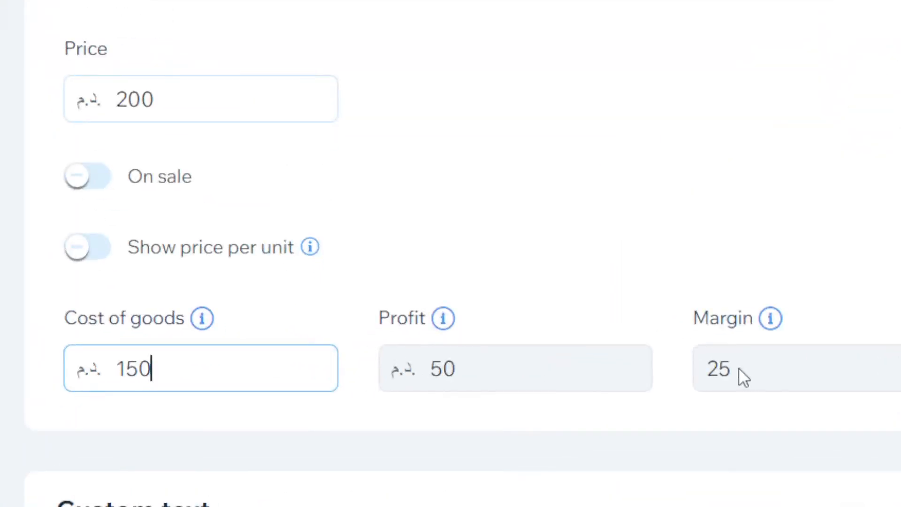
{"action": "scroll", "coordinate": [469, 275], "scroll_direction": "down", "scroll_amount": 2}
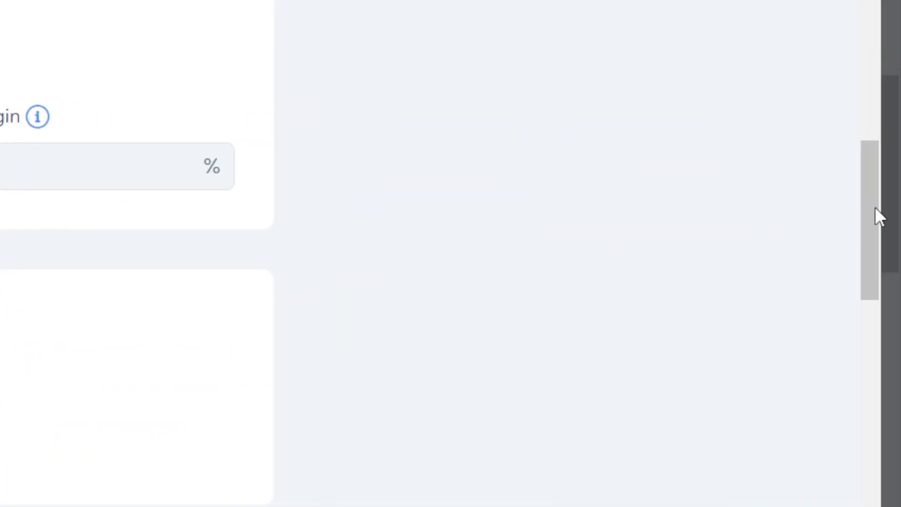
- Set the product's shipping weight to .9 kg in the inventory and shipping section
{"action": "left_click_drag", "start_coordinate": [890, 309], "coordinate": [891, 333]}
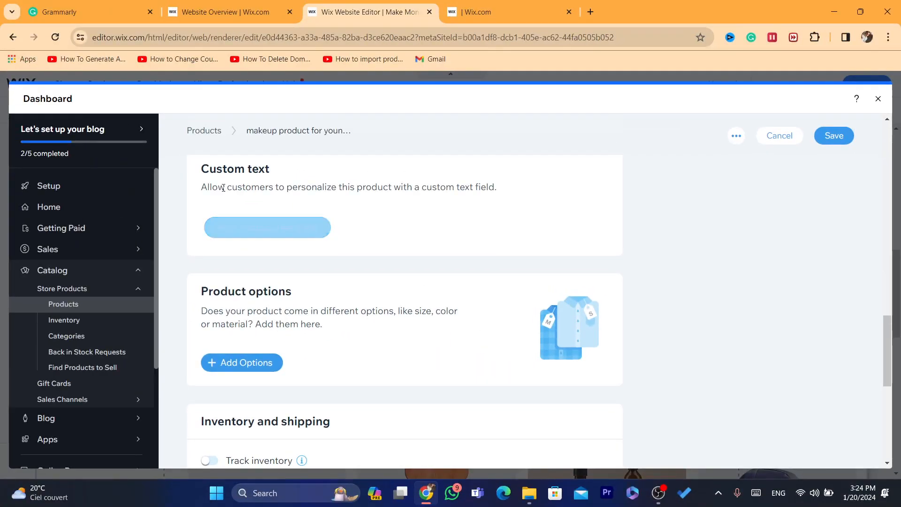
{"action": "left_click_drag", "start_coordinate": [219, 187], "coordinate": [367, 197]}
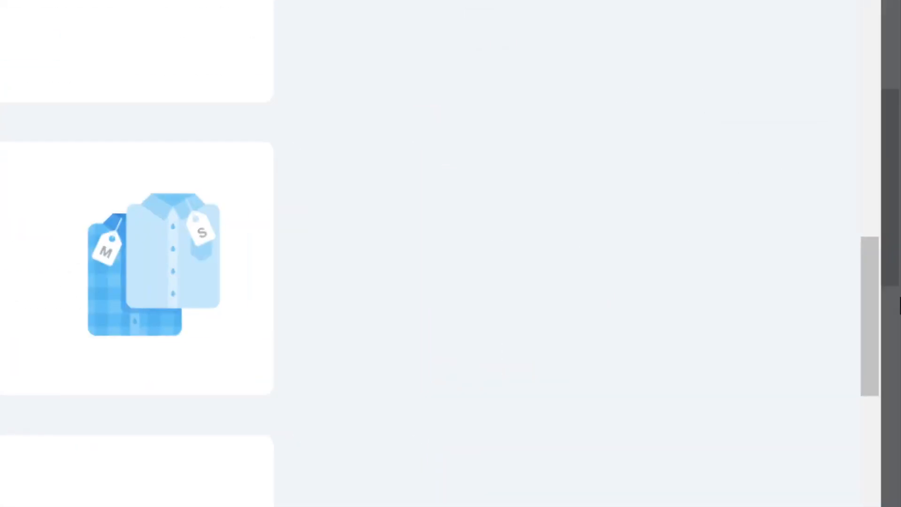
{"action": "left_click_drag", "start_coordinate": [864, 360], "coordinate": [887, 397]}
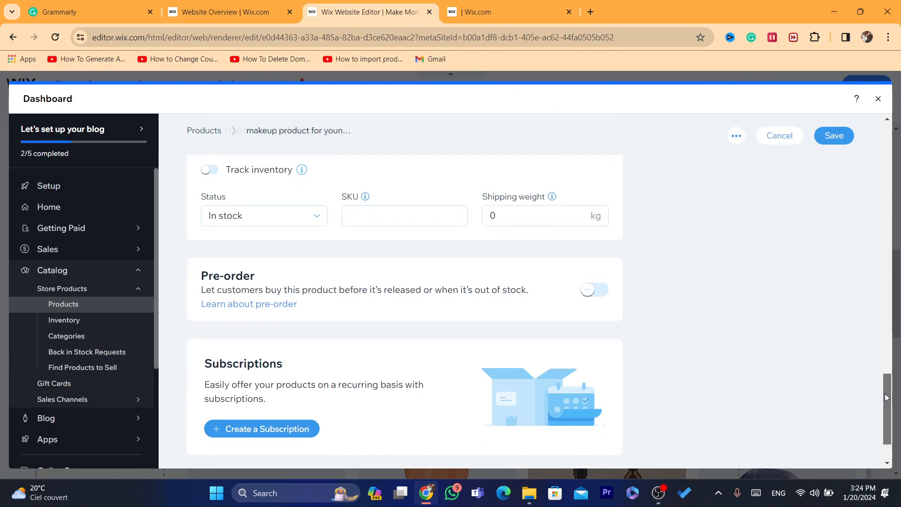
{"action": "left_click", "coordinate": [280, 220]}
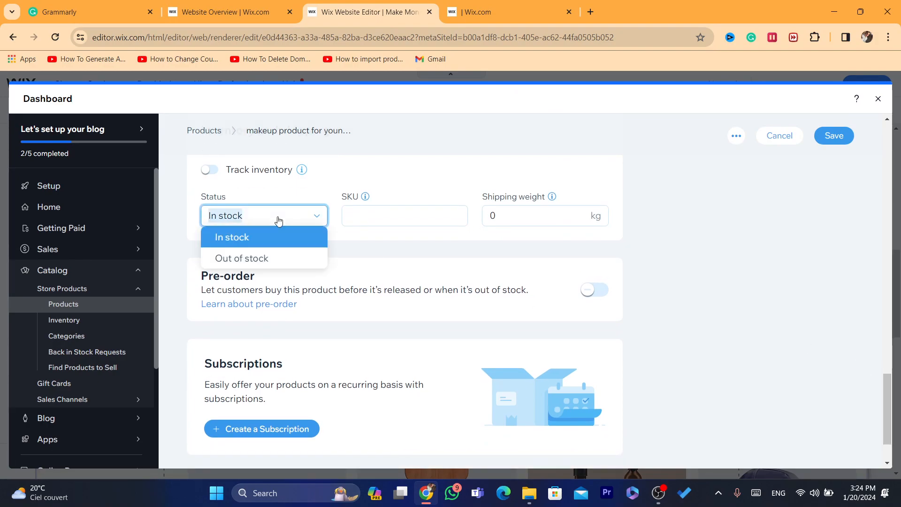
{"action": "left_click", "coordinate": [280, 221]}
{"action": "left_click", "coordinate": [508, 219]}
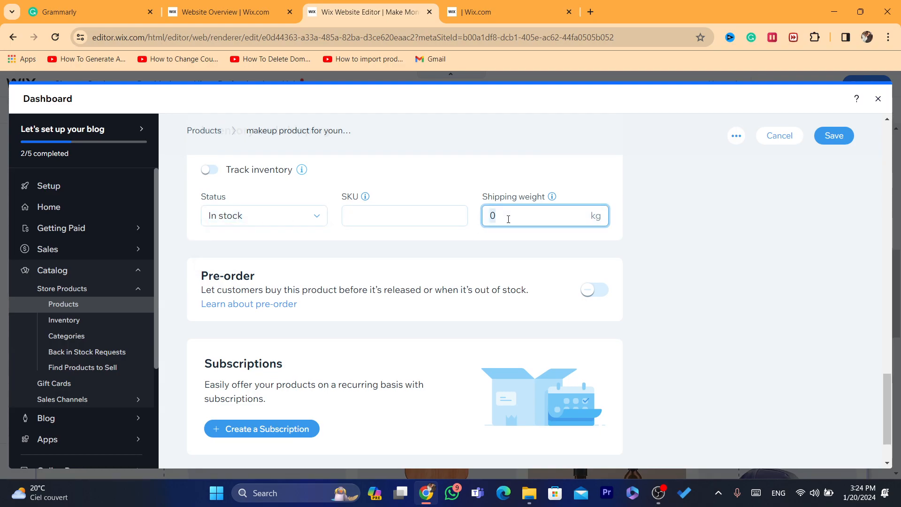
{"action": "mouse_move", "coordinate": [553, 197]}
{"action": "type", "text": ".9"}
{"action": "left_click", "coordinate": [744, 293]}
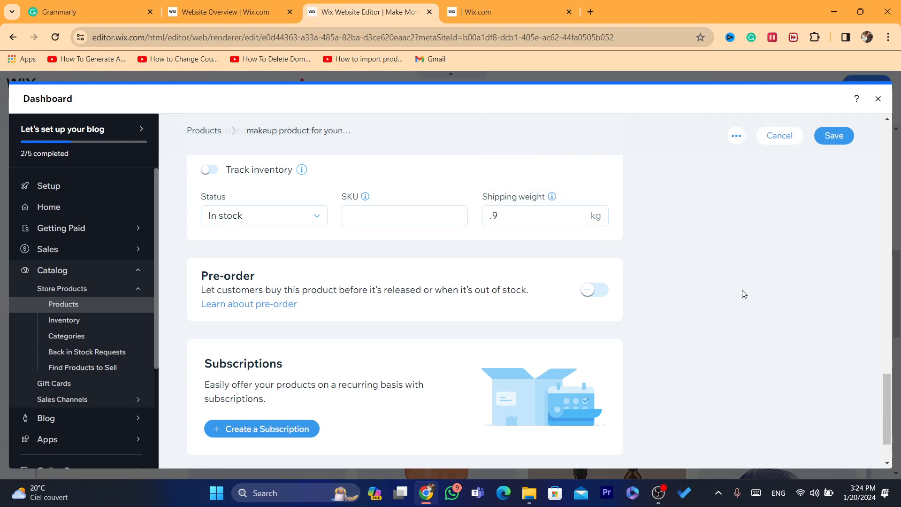
- Save the new makeup product to the store catalog
{"action": "left_click_drag", "start_coordinate": [886, 393], "coordinate": [898, 434]}
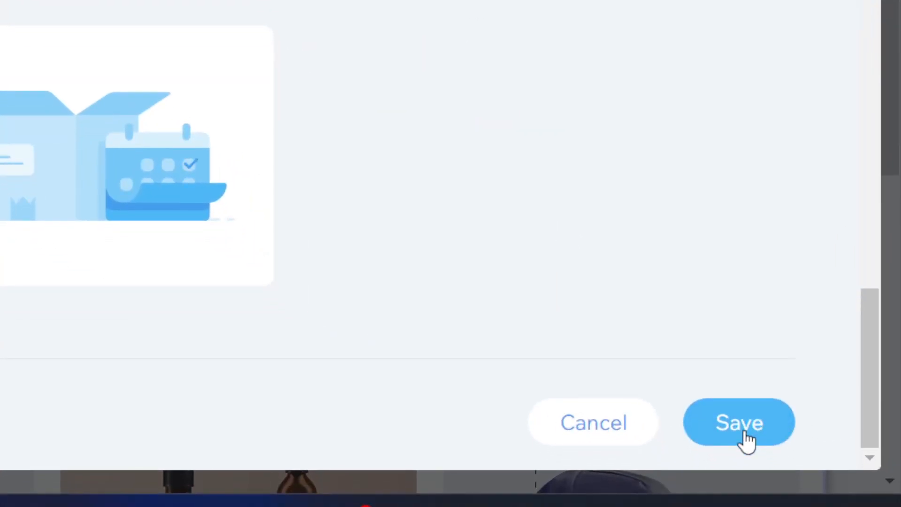
{"action": "left_click", "coordinate": [747, 434]}
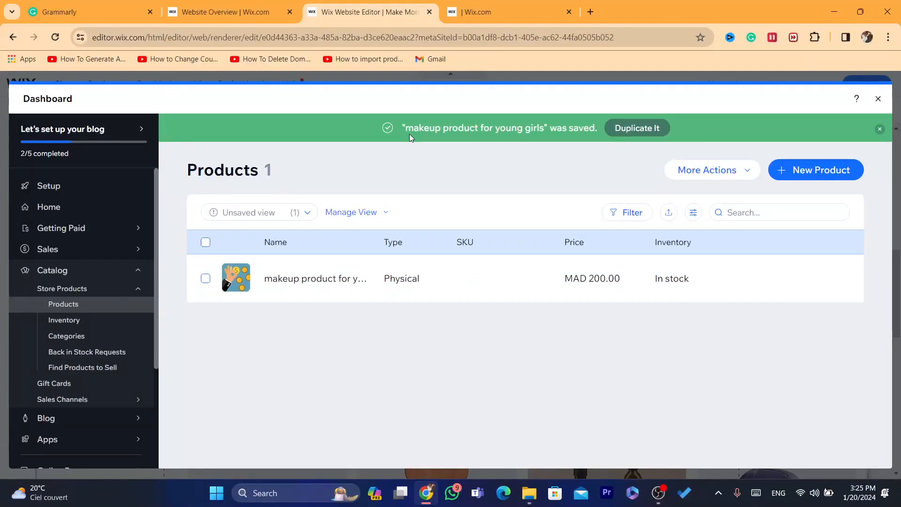
{"action": "left_click_drag", "start_coordinate": [409, 133], "coordinate": [540, 131]}
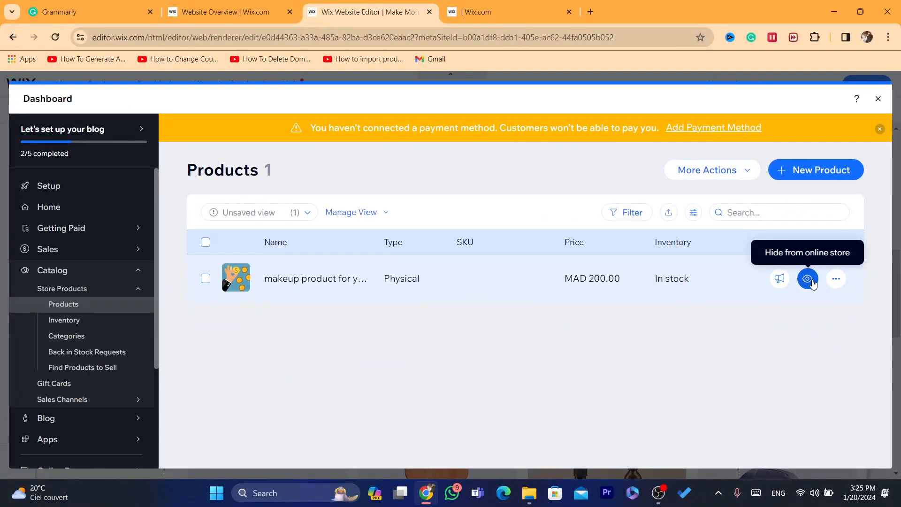
- Try hiding the makeup product from the online store and make it visible again, leaving its other actions unused
{"action": "left_click", "coordinate": [812, 281]}
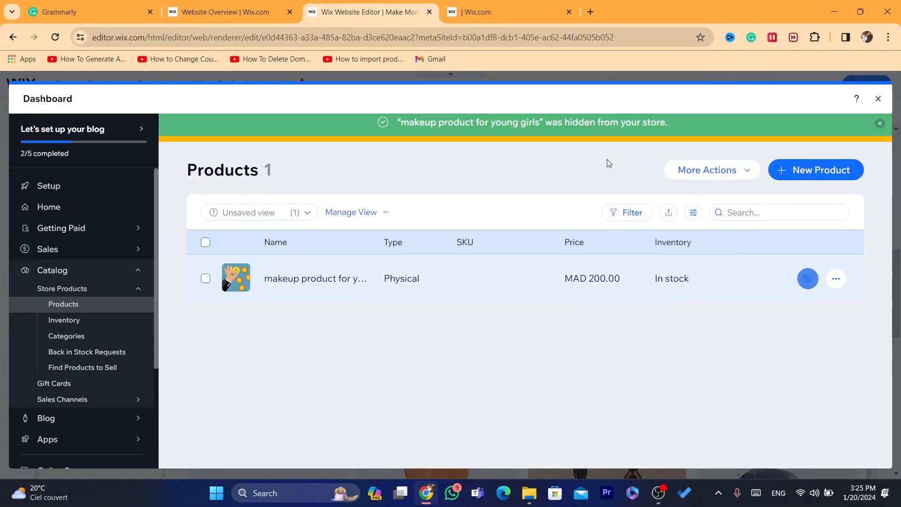
{"action": "left_click", "coordinate": [807, 279]}
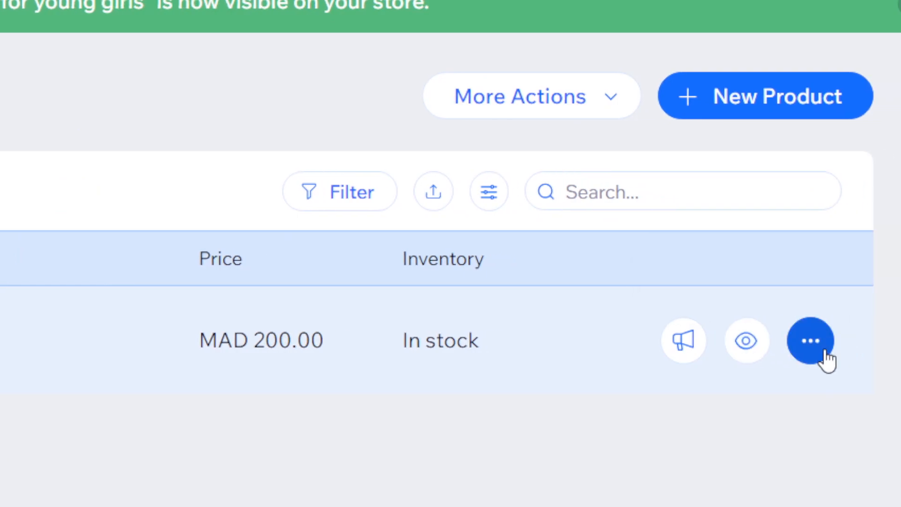
{"action": "left_click", "coordinate": [857, 347]}
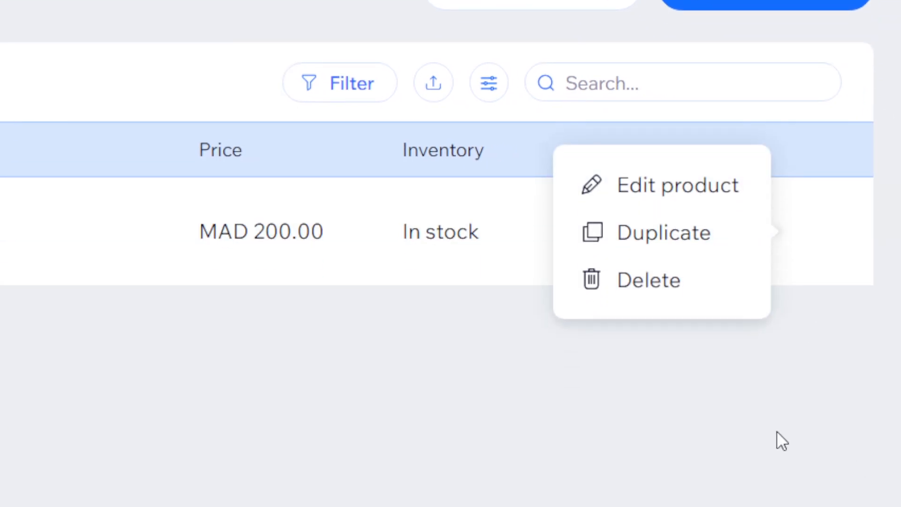
{"action": "left_click", "coordinate": [777, 431]}
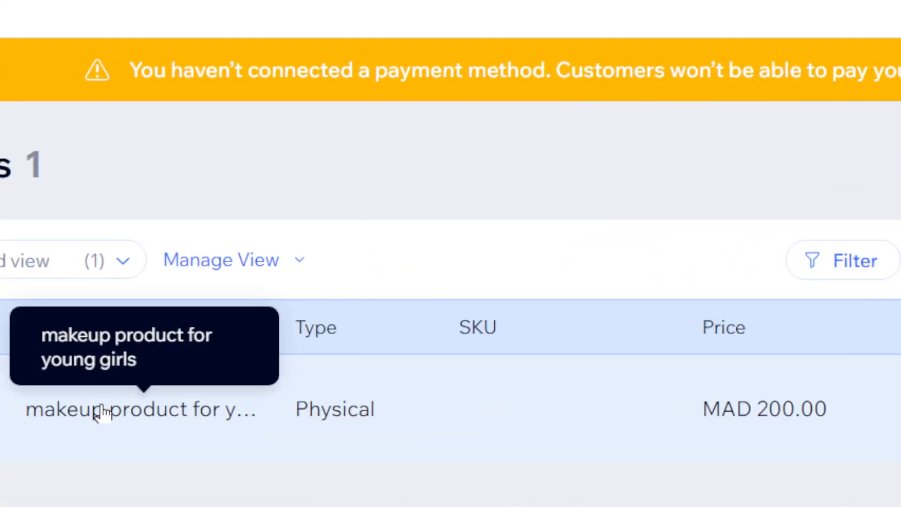
- Open the makeup product's details, close the dashboard and check how the product appears in the category page's gallery
{"action": "left_click", "coordinate": [99, 410]}
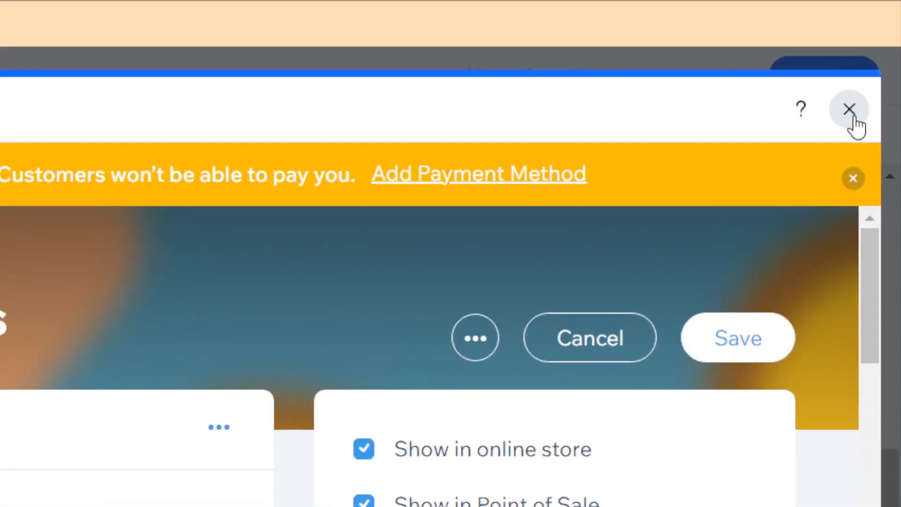
{"action": "left_click", "coordinate": [850, 109]}
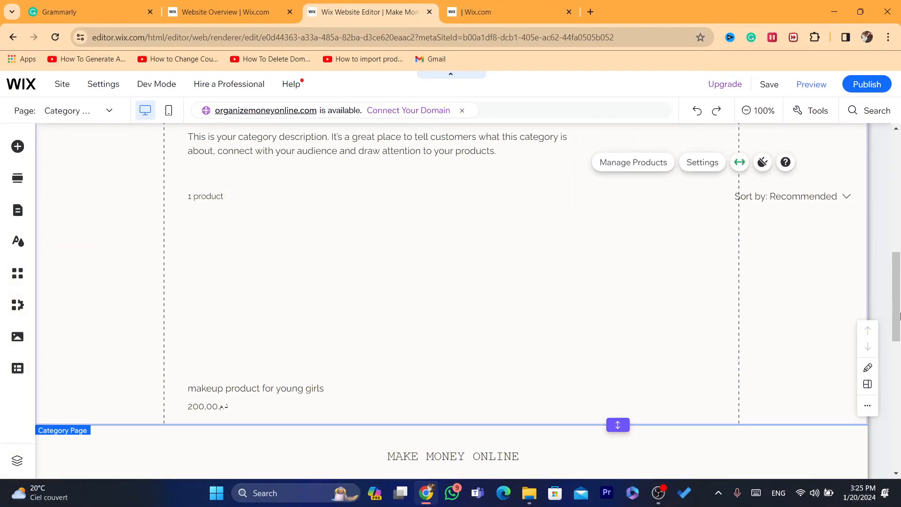
{"action": "scroll", "coordinate": [606, 211], "scroll_direction": "down", "scroll_amount": 2}
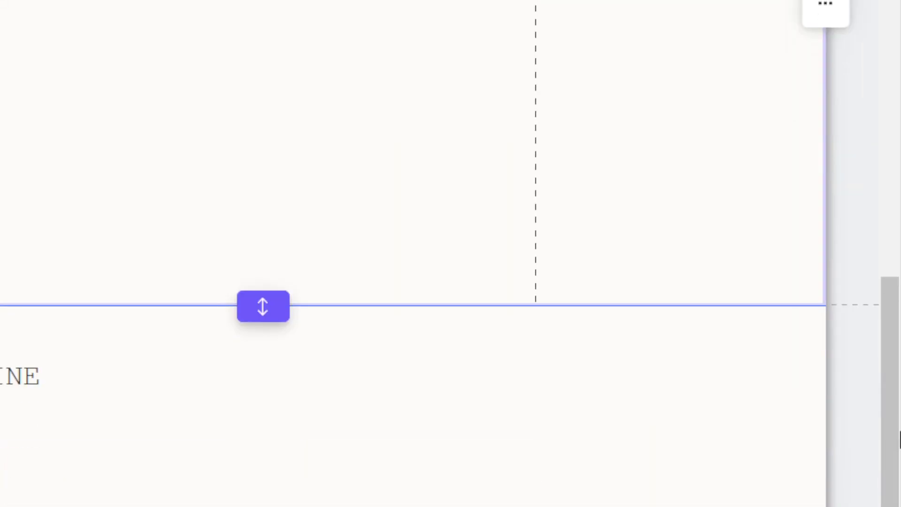
{"action": "left_click_drag", "start_coordinate": [896, 396], "coordinate": [894, 197]}
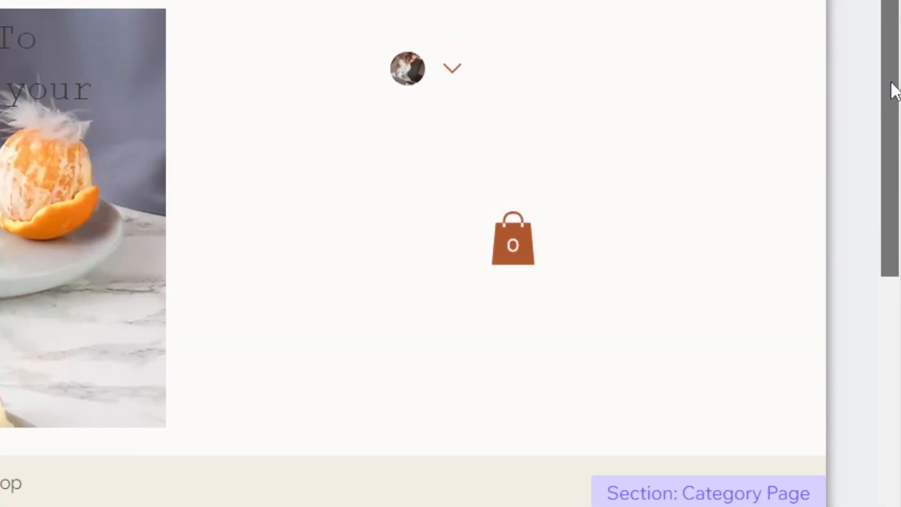
{"action": "scroll", "coordinate": [290, 329], "scroll_direction": "down", "scroll_amount": 5}
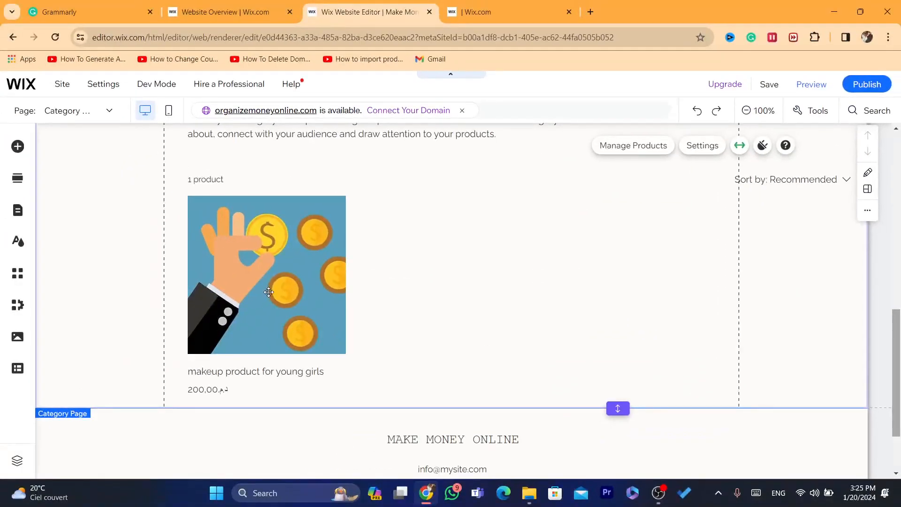